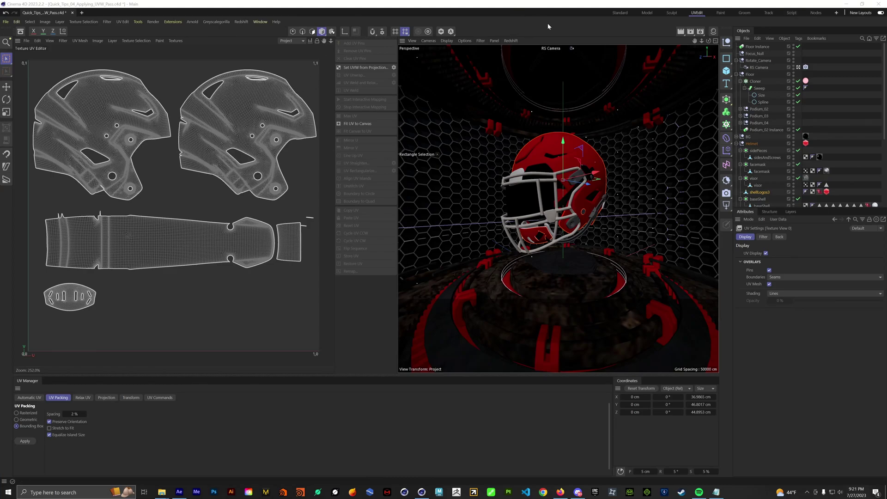
Scrub the Helmet comp's timeline, then play and stop the preview twice.
{"action": "left_click", "coordinate": [846, 5]}
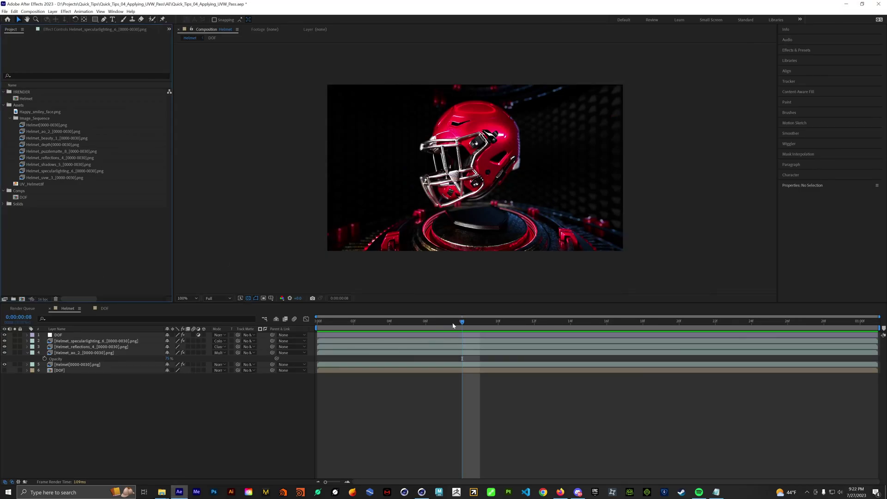
{"action": "left_click_drag", "start_coordinate": [455, 323], "coordinate": [810, 325]}
{"action": "key", "text": "space"}
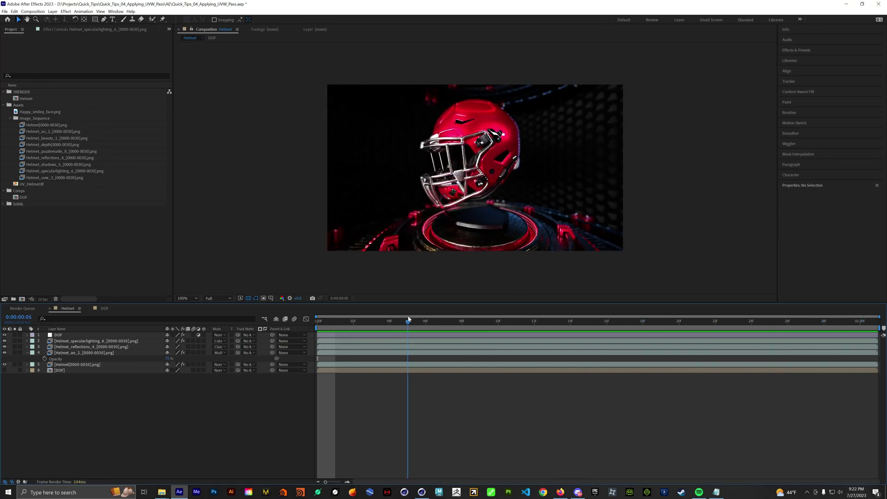
{"action": "key", "text": "space"}
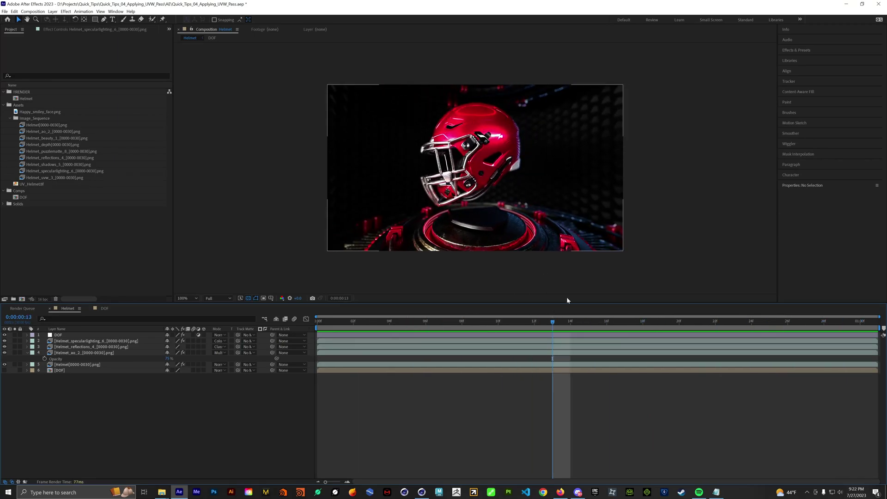
{"action": "key", "text": "space"}
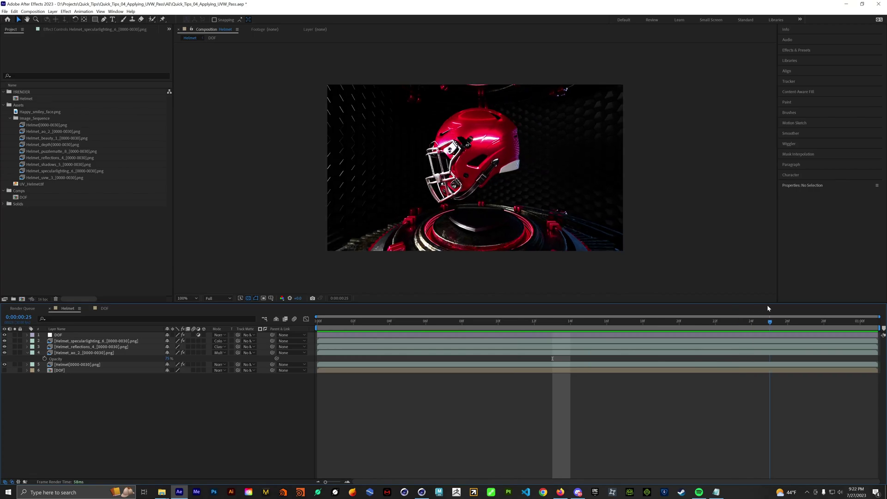
{"action": "key", "text": "space"}
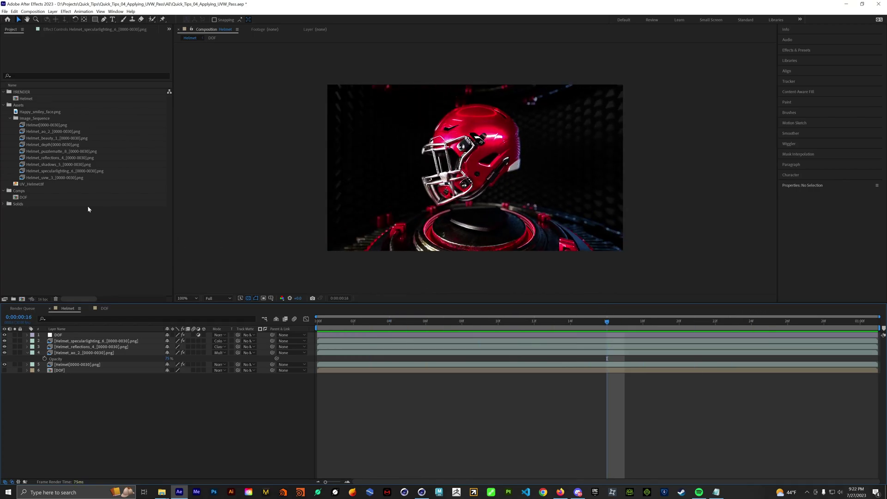
Make a comp from Helmet_puzzlematte_8 and apply Set Channels with channel sources set to Green.
{"action": "left_click", "coordinate": [69, 153]}
{"action": "left_click_drag", "start_coordinate": [69, 154], "coordinate": [22, 299]}
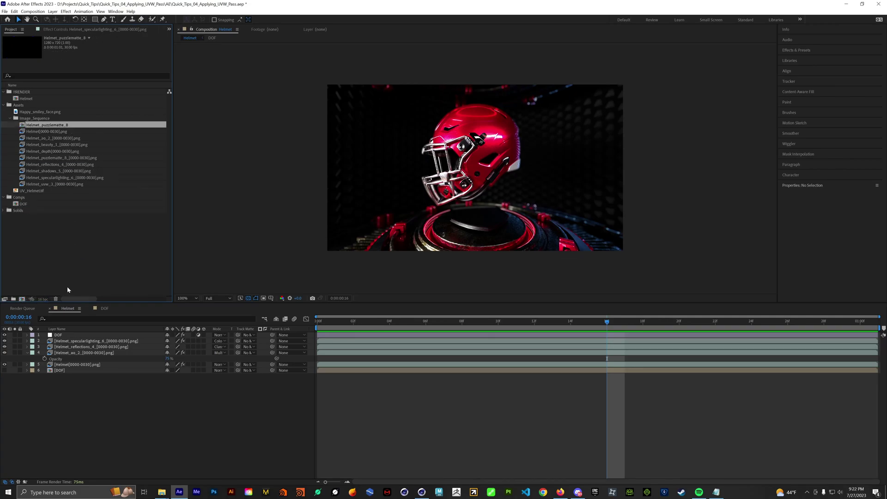
{"action": "key", "text": "ctrl+space"}
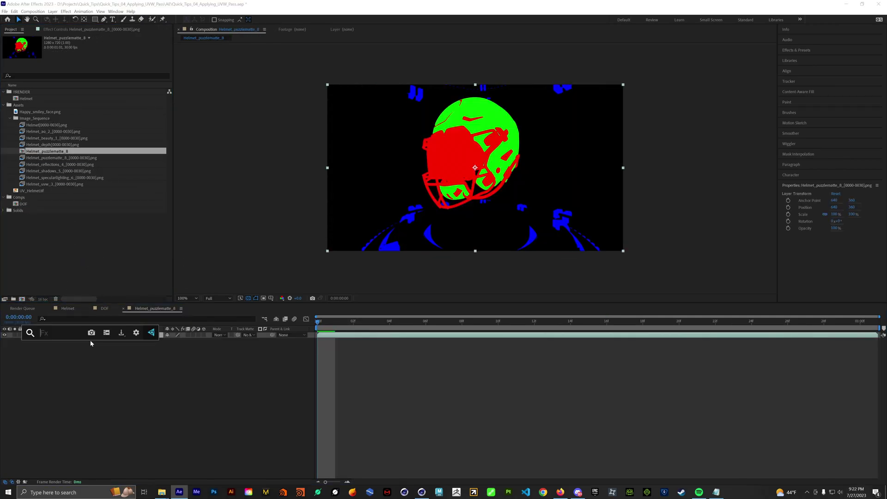
{"action": "type", "text": "set"}
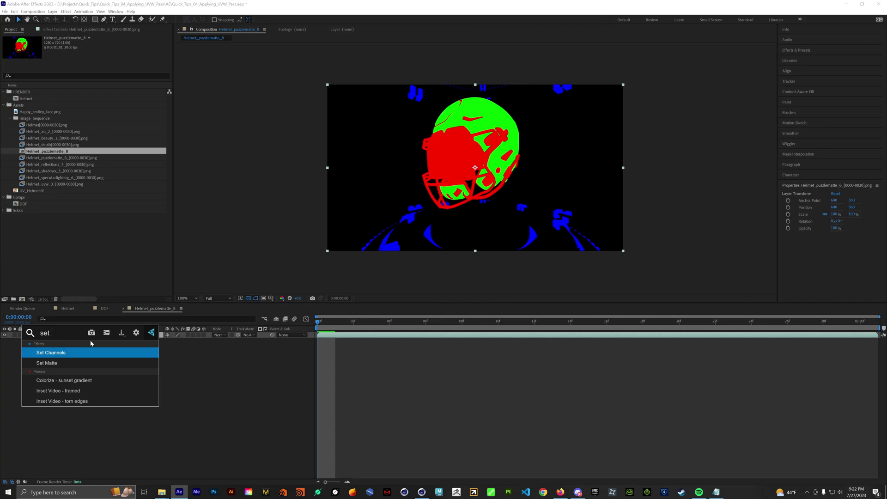
{"action": "key", "text": "Return"}
{"action": "left_click", "coordinate": [111, 55]}
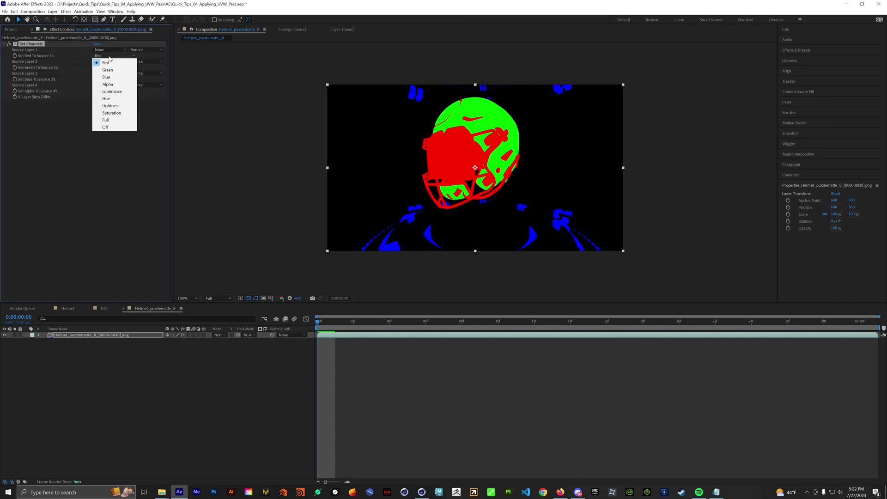
{"action": "left_click", "coordinate": [108, 70]}
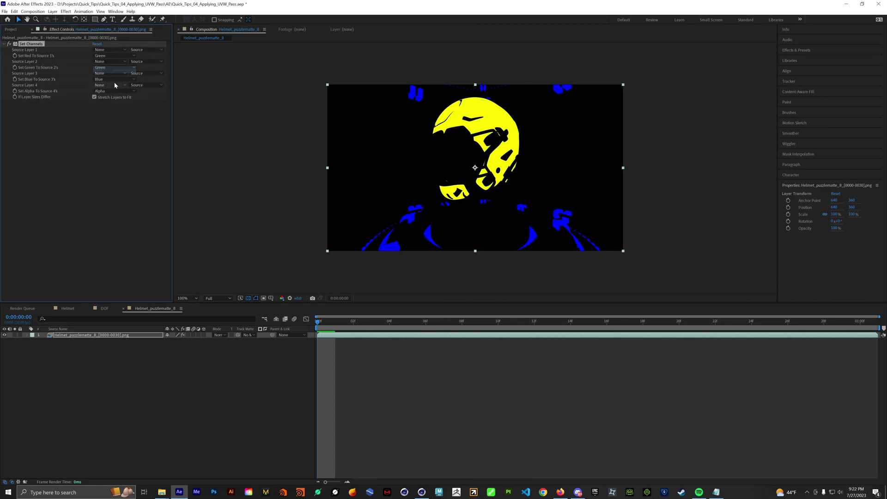
{"action": "left_click", "coordinate": [114, 91]}
{"action": "left_click", "coordinate": [117, 94]}
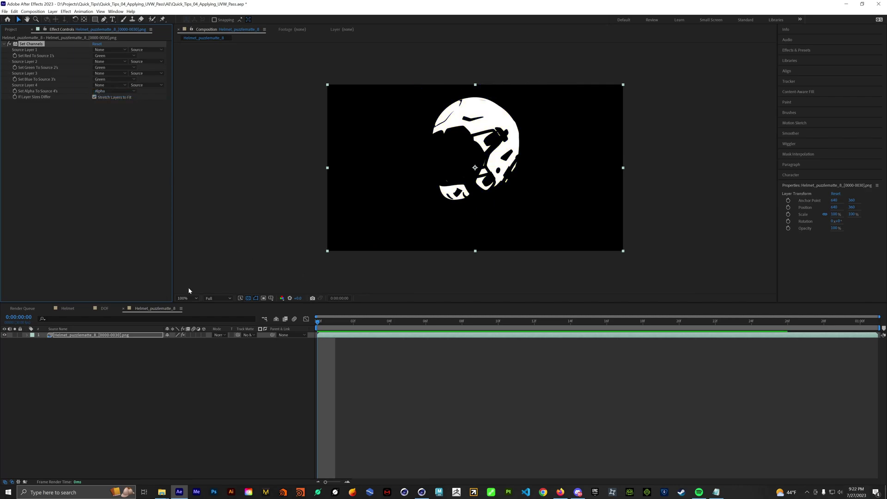
Rename the new matte comp to 'Helmet_Matte' and move it into the Comps folder.
{"action": "left_click", "coordinate": [18, 29]}
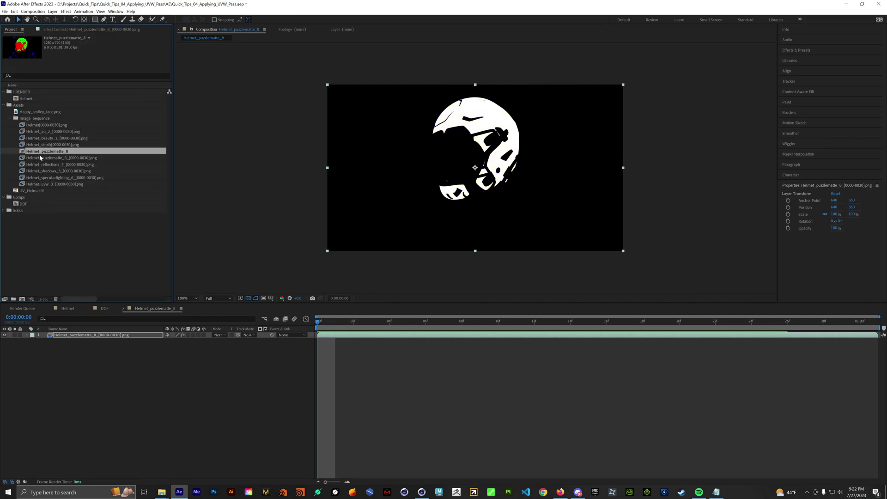
{"action": "key", "text": "Return"}
{"action": "type", "text": "Hel"}
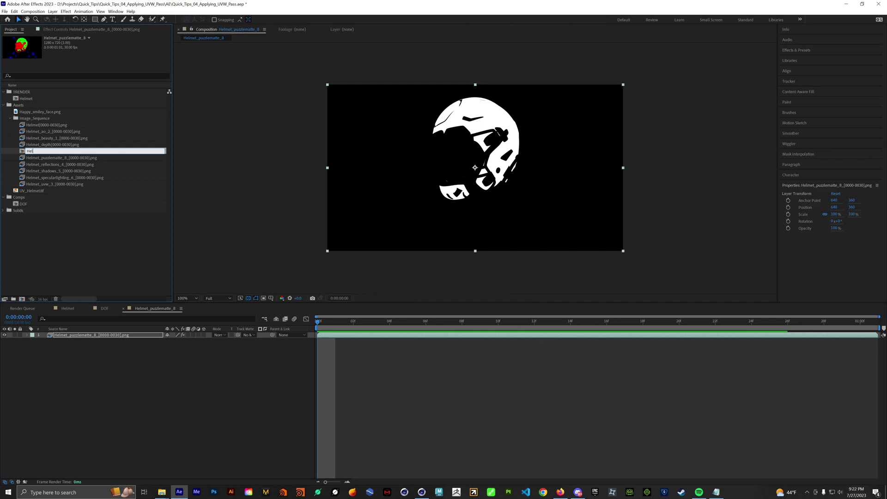
{"action": "type", "text": "met_Matte"}
{"action": "key", "text": "Return"}
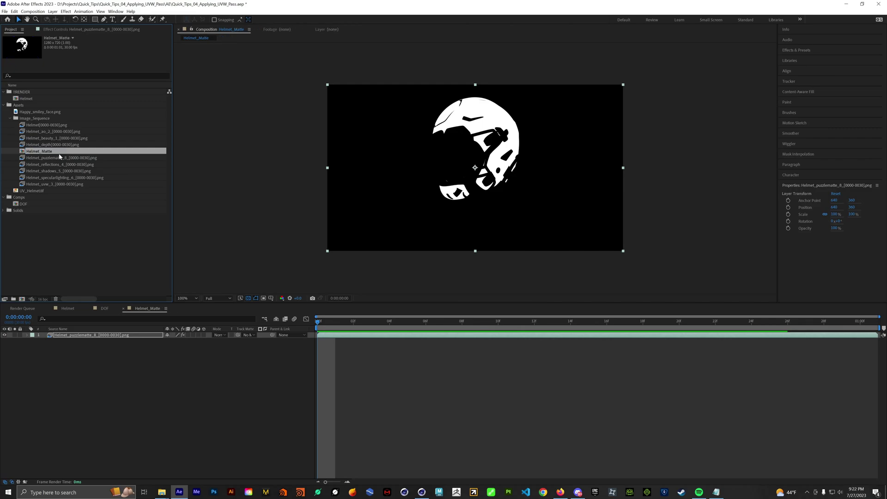
{"action": "left_click_drag", "start_coordinate": [59, 155], "coordinate": [21, 299]}
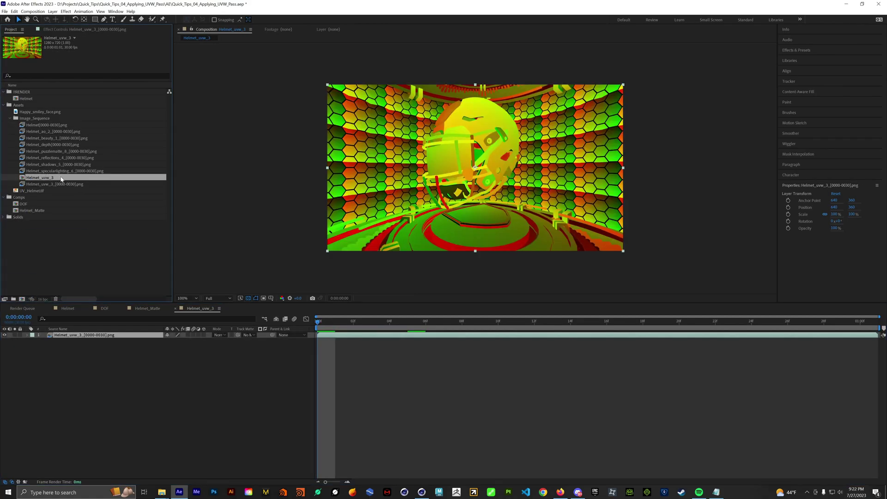
Rename the Helmet_uvw_3 comp to 'UV_Pass' and move it into the Comps folder.
{"action": "key", "text": "Return"}
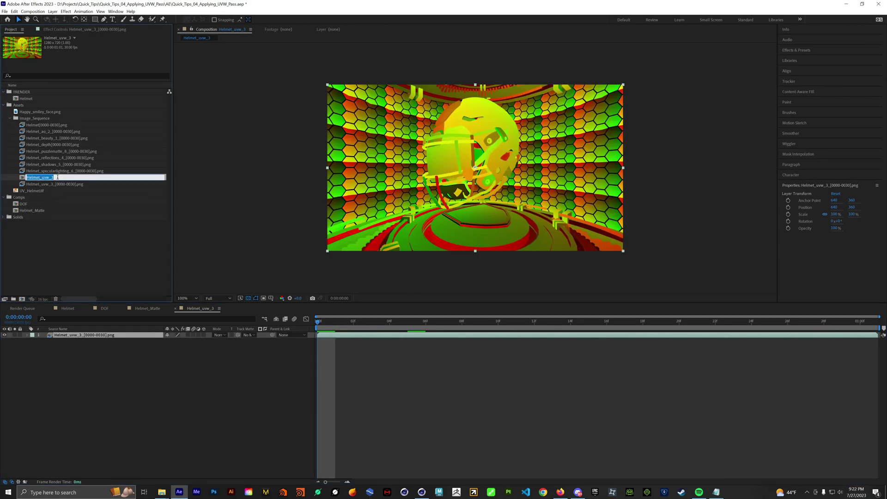
{"action": "type", "text": "UV_Pass"}
{"action": "key", "text": "Return"}
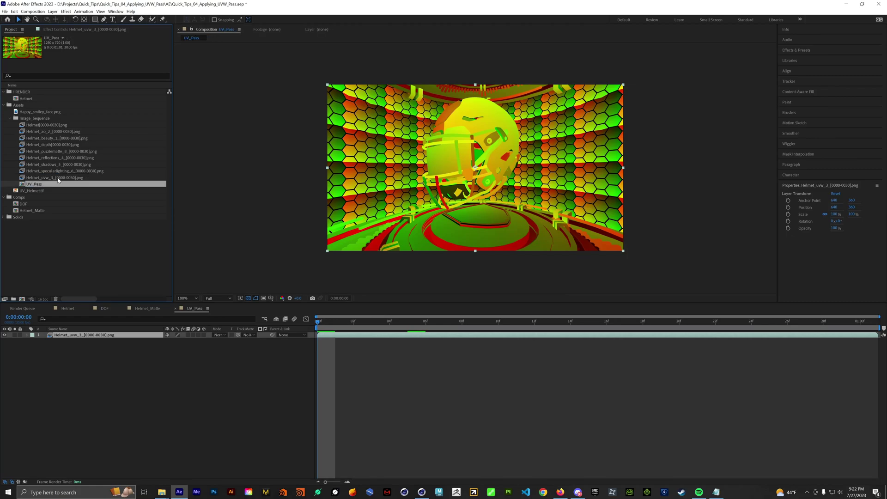
{"action": "left_click_drag", "start_coordinate": [47, 185], "coordinate": [26, 198]}
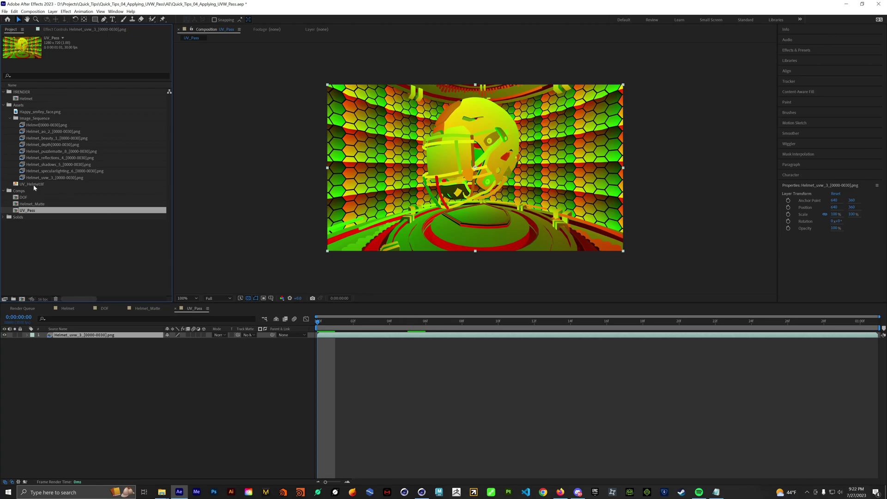
Create a comp from UV_Helmet.tif and name it 'Helmet_Texture'.
{"action": "left_click_drag", "start_coordinate": [34, 184], "coordinate": [22, 299]}
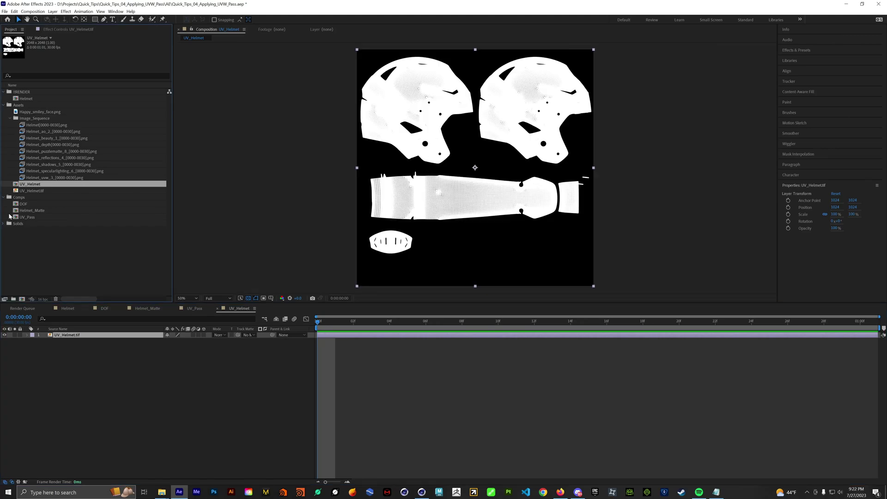
{"action": "key", "text": "Return"}
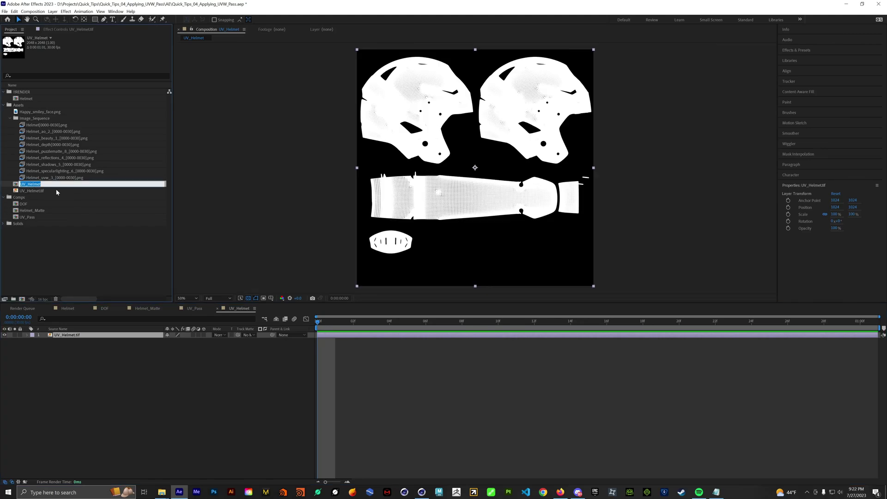
{"action": "type", "text": "Helmet_Texture"}
{"action": "key", "text": "Return"}
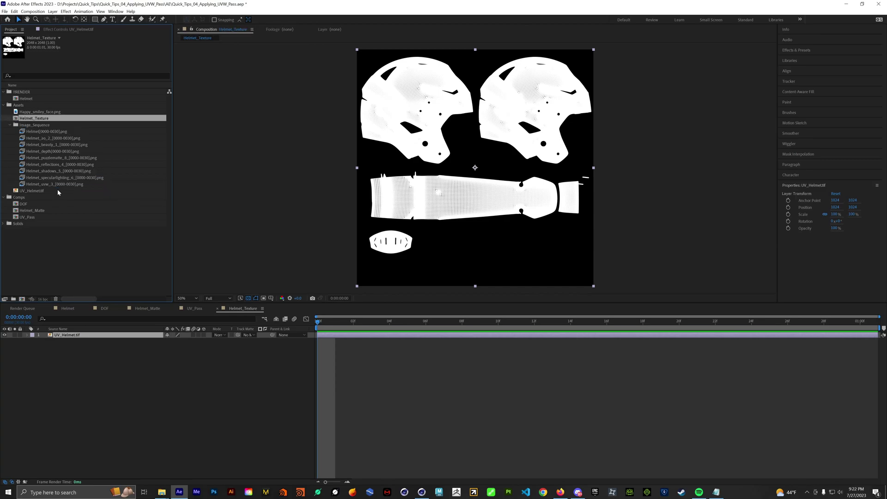
Set the UV_Helmet.tif layer as a Guide Layer, then deselect it.
{"action": "right_click", "coordinate": [77, 335]}
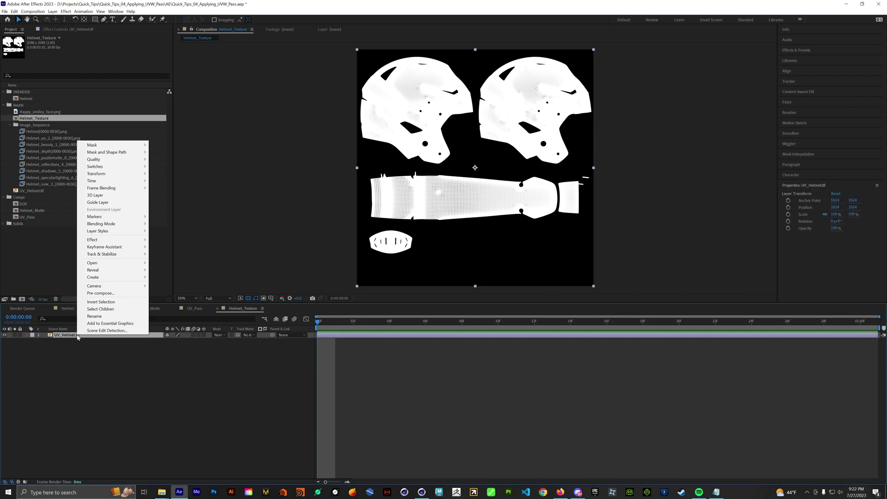
{"action": "left_click", "coordinate": [101, 202]}
{"action": "left_click", "coordinate": [100, 324]}
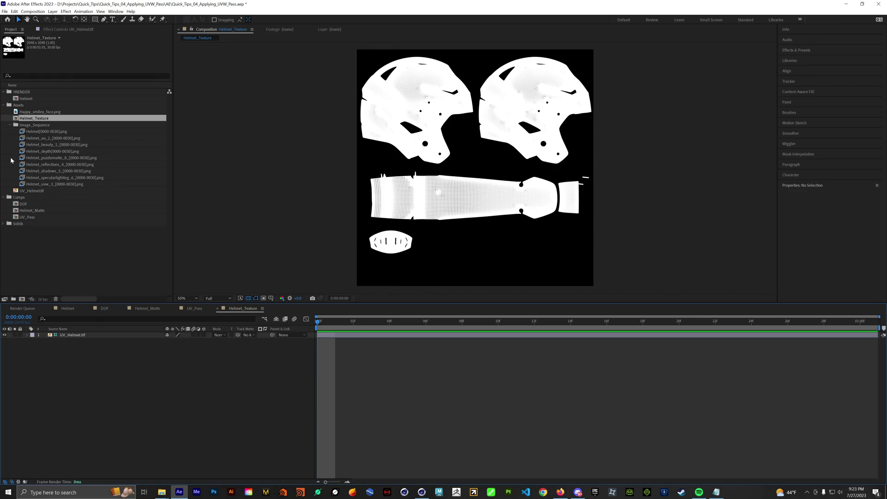
Add Happy_smiley_face.png to Helmet_Texture, scale it to 39% and place it on the left helmet.
{"action": "left_click_drag", "start_coordinate": [40, 112], "coordinate": [85, 338]}
{"action": "key", "text": "s"}
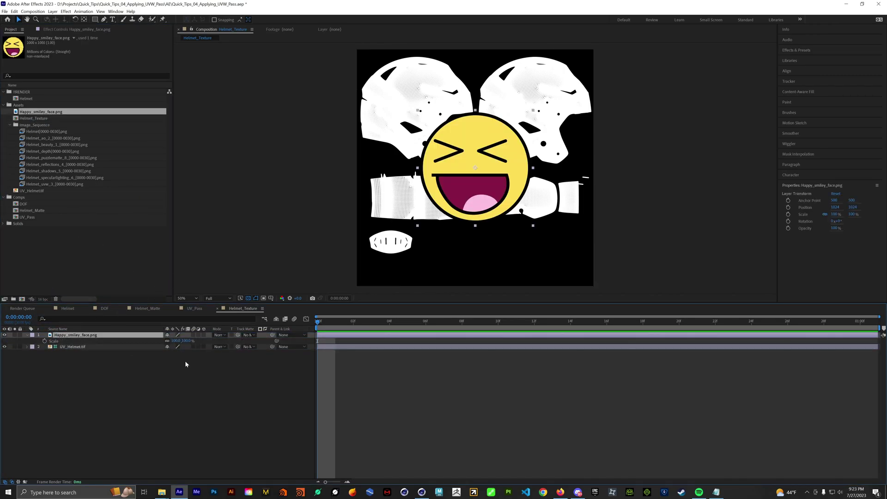
{"action": "left_click_drag", "start_coordinate": [178, 341], "coordinate": [153, 340]}
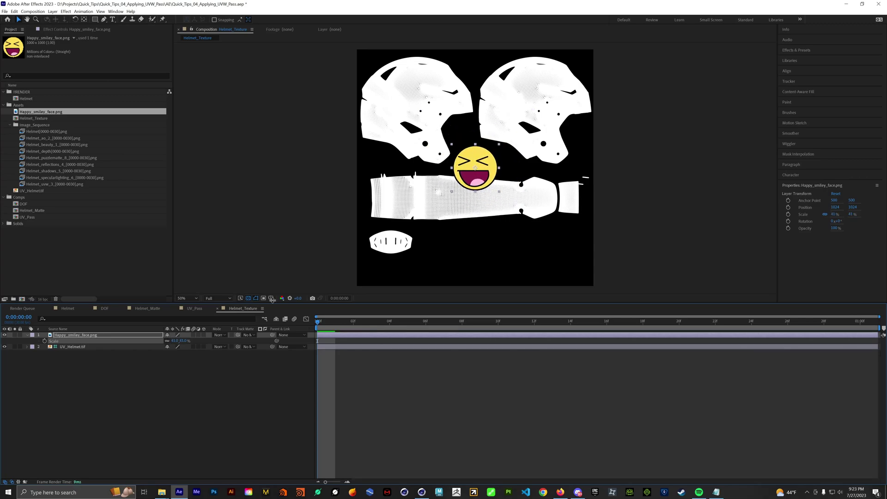
{"action": "left_click_drag", "start_coordinate": [486, 164], "coordinate": [417, 90]}
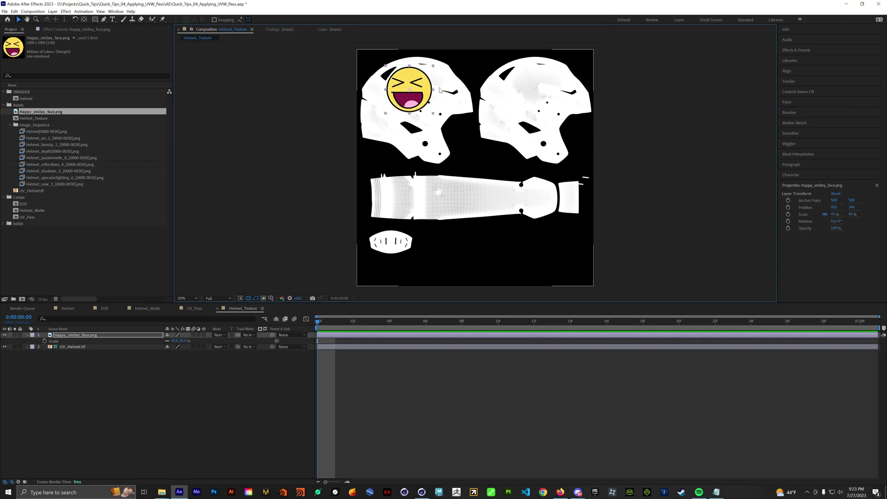
{"action": "left_click", "coordinate": [185, 341]}
{"action": "type", "text": "39"}
{"action": "key", "text": "Return"}
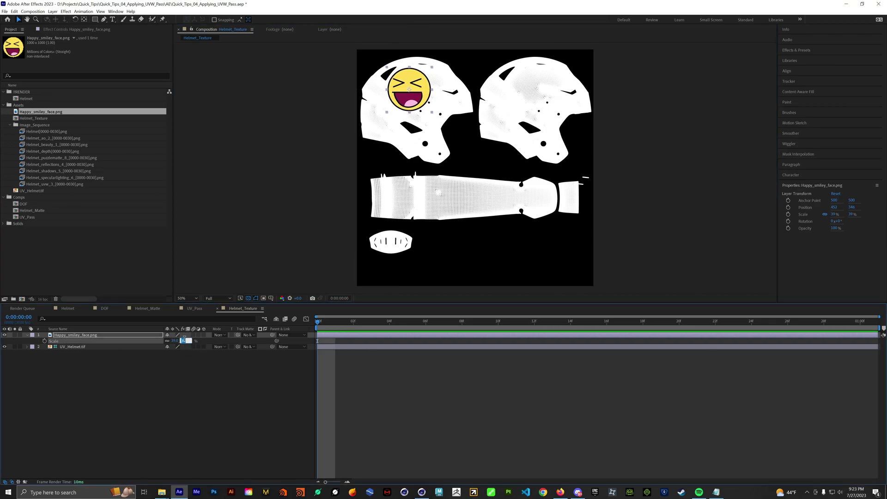
{"action": "left_click_drag", "start_coordinate": [407, 102], "coordinate": [537, 91]}
Duplicate the smiley layer for the right helmet and file Helmet_Texture under Comps.
{"action": "key", "text": "ctrl+d"}
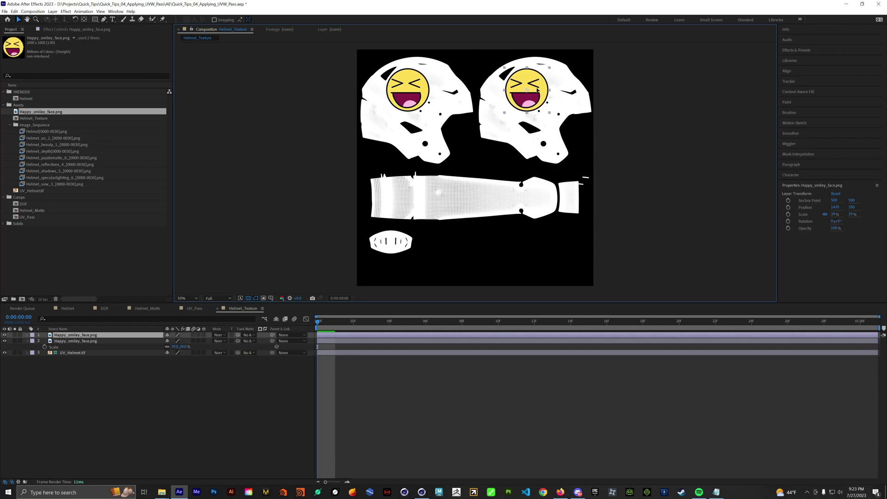
{"action": "left_click", "coordinate": [473, 145]}
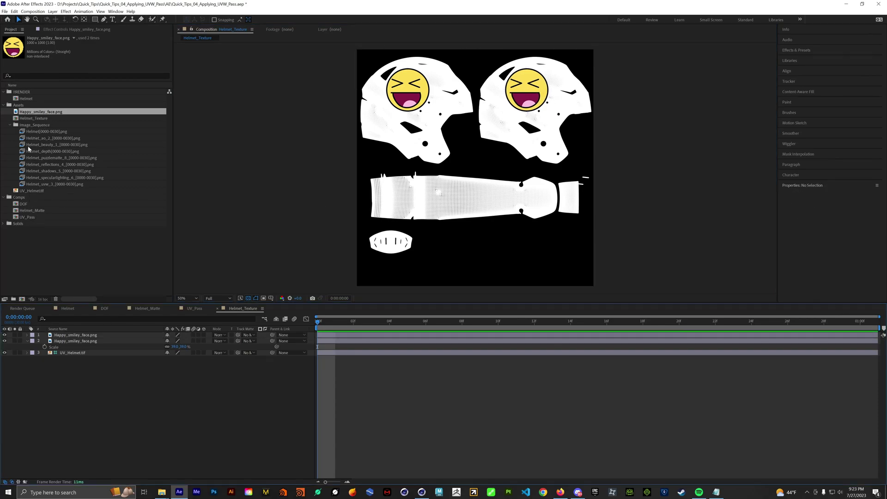
{"action": "left_click_drag", "start_coordinate": [33, 118], "coordinate": [40, 204]}
Add UV_Pass, Helmet_Texture and Helmet_Matte as layers in the Helmet comp.
{"action": "double_click", "coordinate": [26, 99]}
{"action": "left_click", "coordinate": [28, 217]}
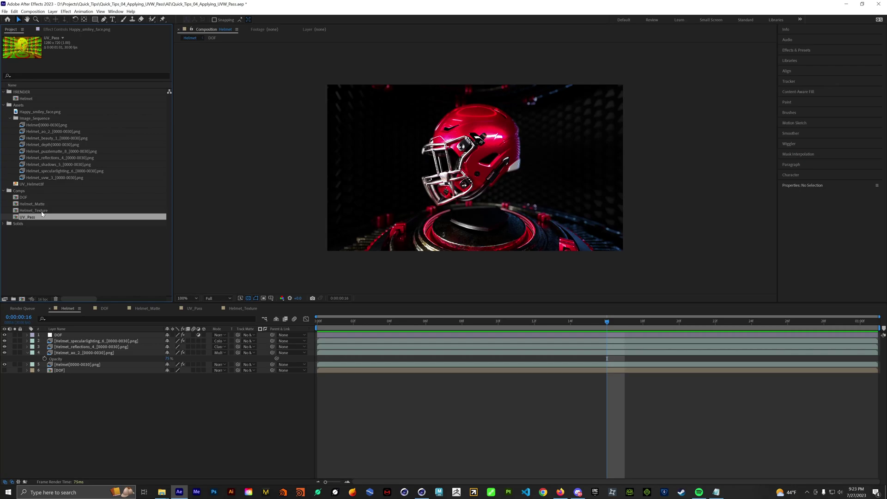
{"action": "left_click", "coordinate": [41, 210], "text": "ctrl"}
{"action": "left_click", "coordinate": [33, 204], "text": "ctrl"}
{"action": "left_click_drag", "start_coordinate": [33, 204], "coordinate": [74, 338]}
{"action": "left_click", "coordinate": [80, 398]}
Set UV_Pass's Track Matte to Helmet_Matte and toggle the matte type.
{"action": "left_click", "coordinate": [71, 377]}
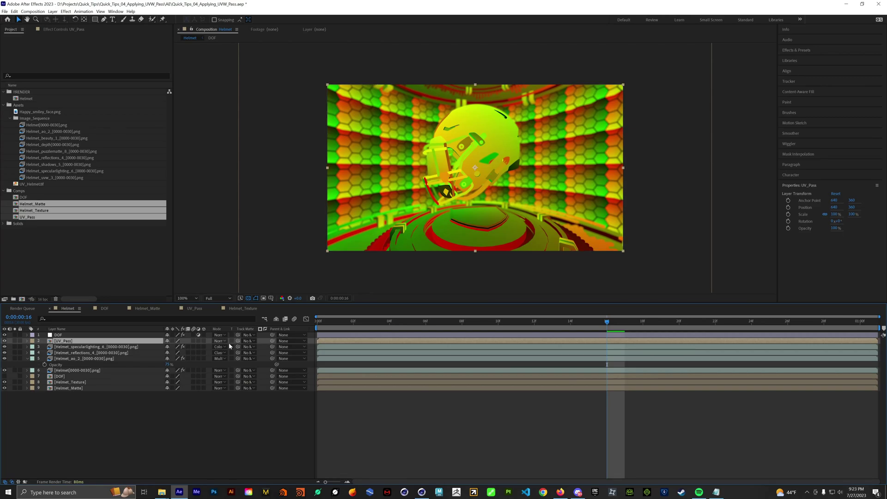
{"action": "left_click", "coordinate": [250, 342]}
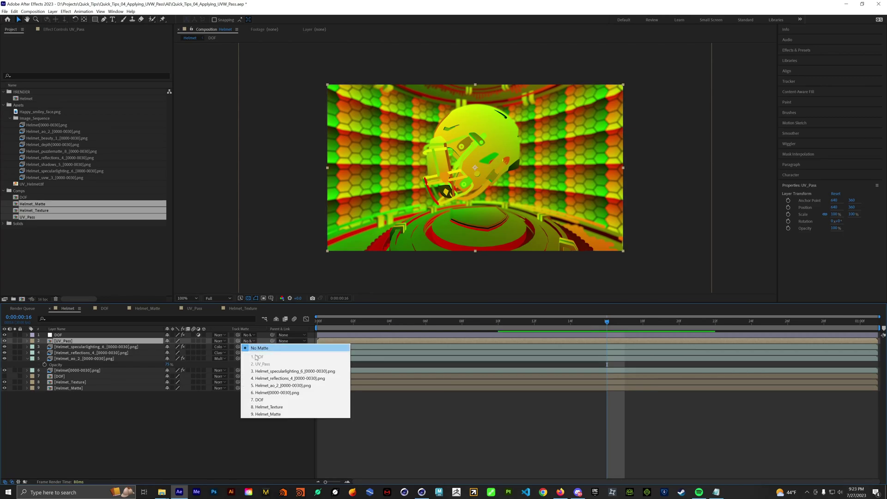
{"action": "left_click", "coordinate": [277, 414]}
{"action": "left_click", "coordinate": [260, 341]}
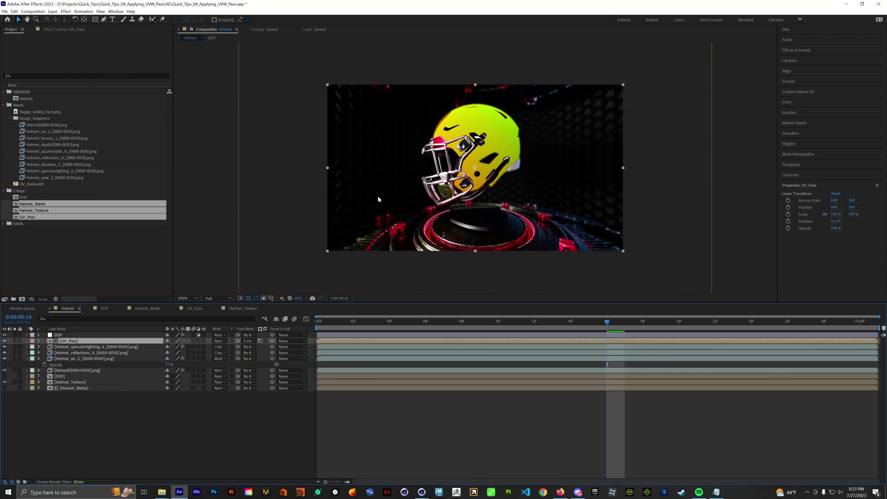
Apply RE:Map UV to UV_Pass with its Texture set to 8. Helmet_Texture.
{"action": "left_click", "coordinate": [64, 29]}
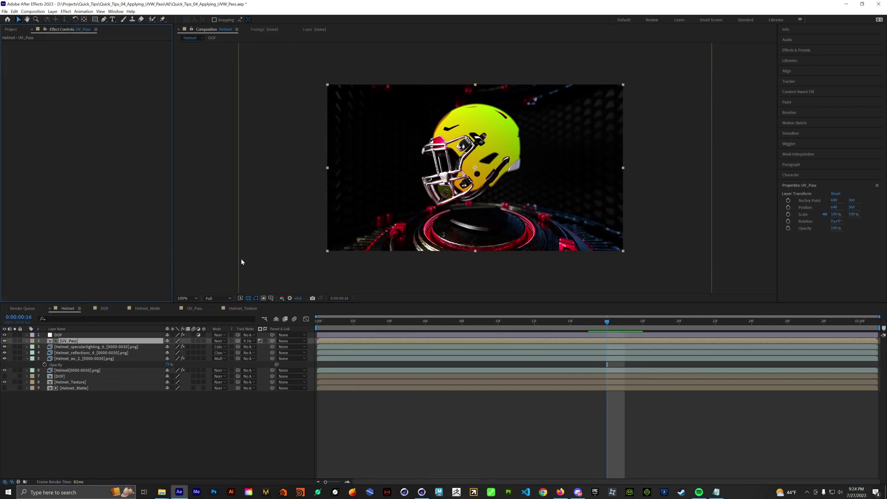
{"action": "key", "text": "ctrl+space"}
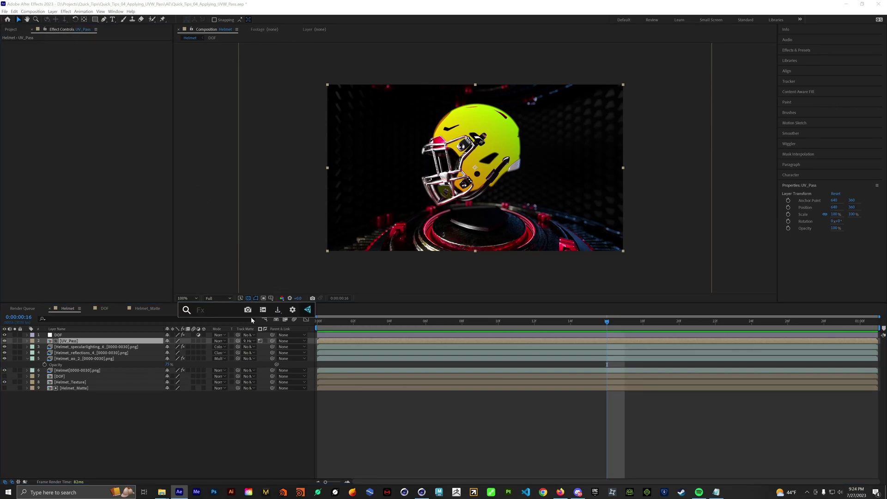
{"action": "type", "text": "re:"}
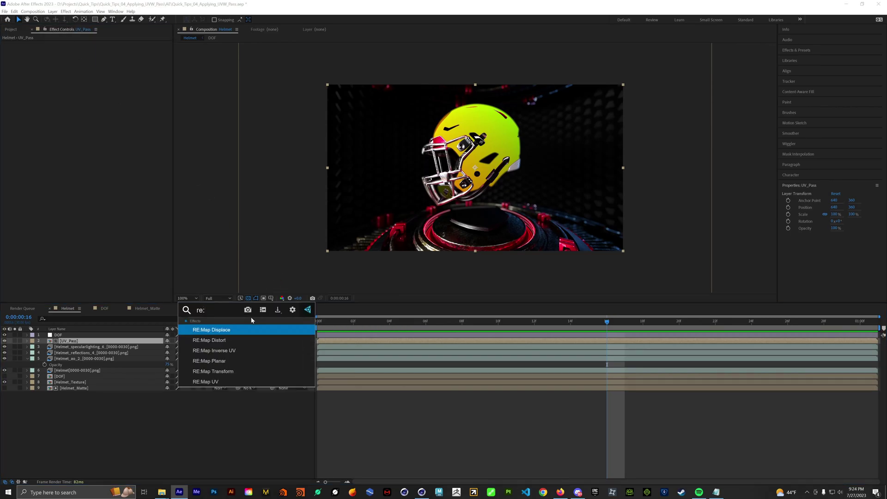
{"action": "left_click", "coordinate": [231, 381]}
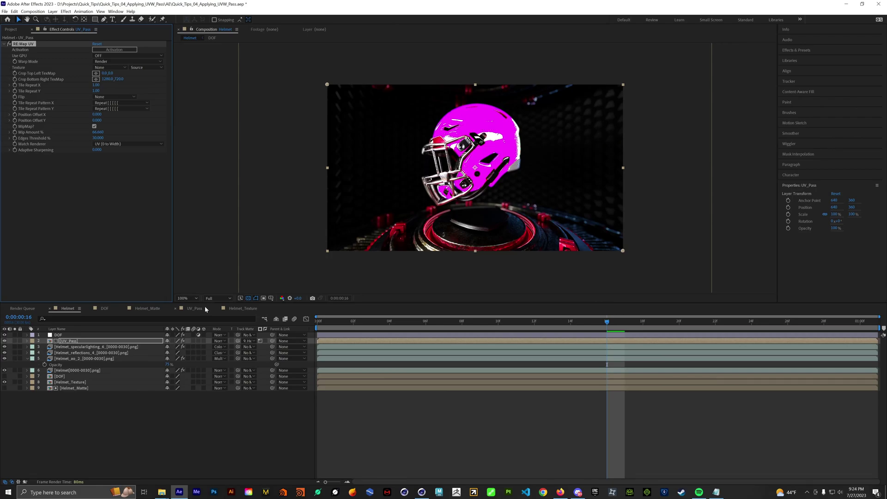
{"action": "left_click", "coordinate": [107, 71]}
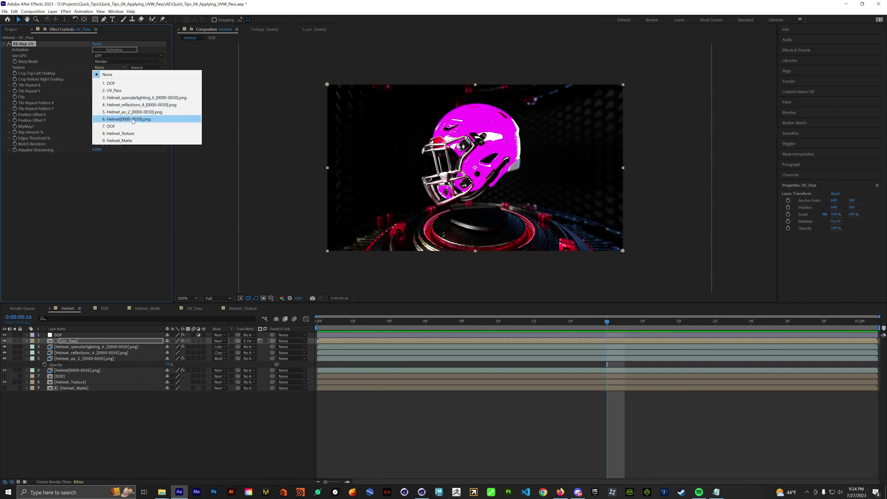
{"action": "left_click", "coordinate": [132, 134]}
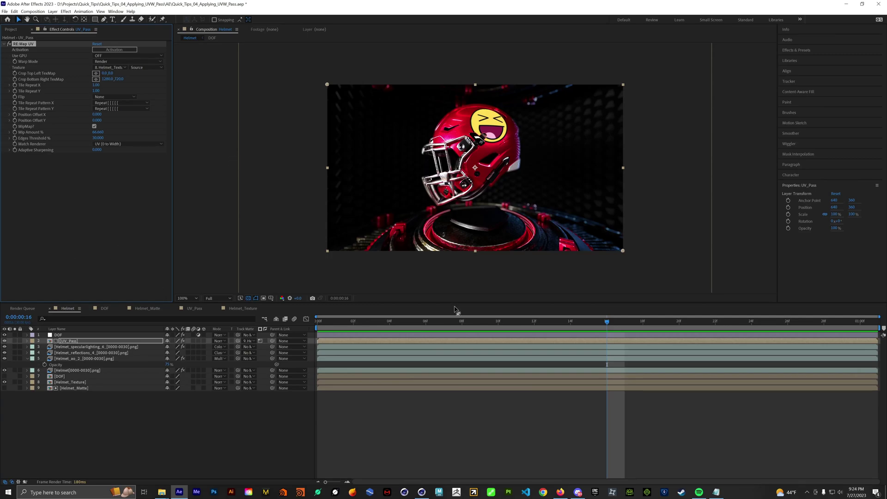
{"action": "left_click_drag", "start_coordinate": [607, 321], "coordinate": [656, 327]}
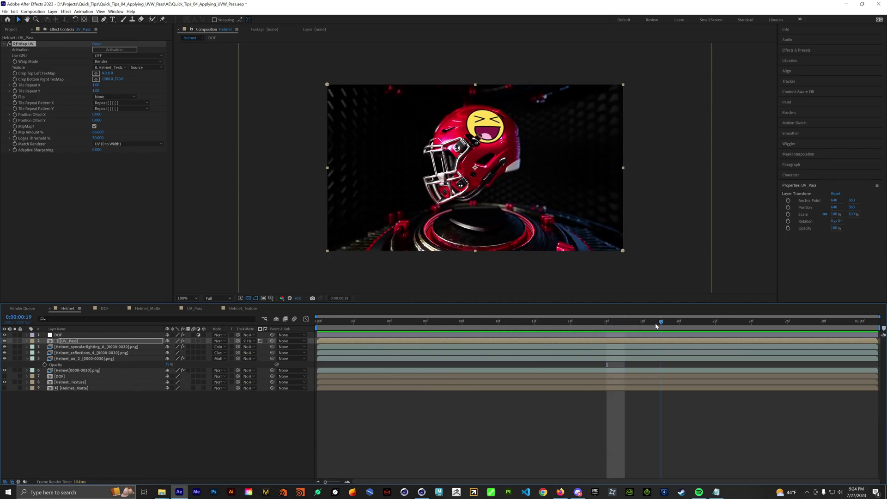